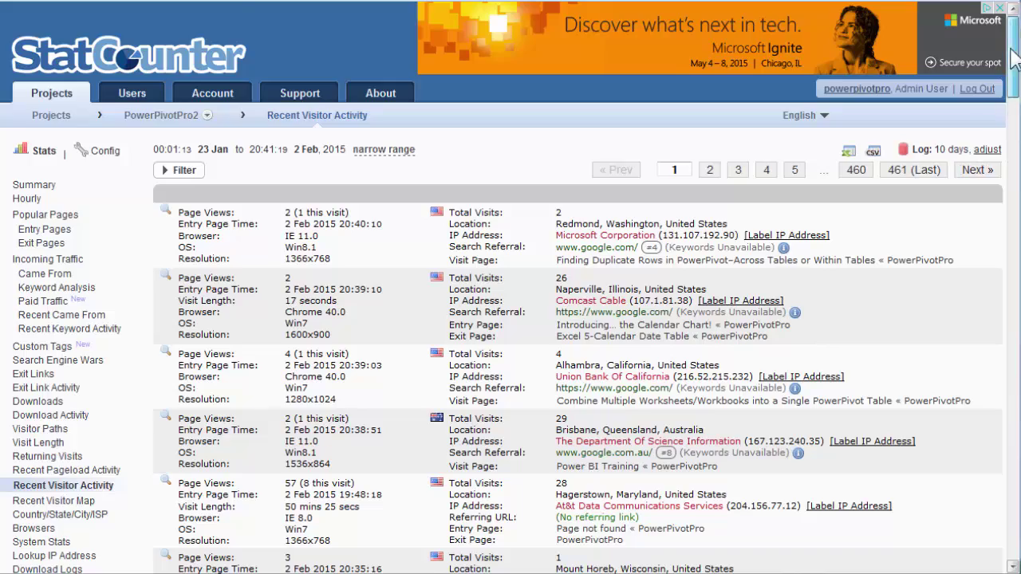
mouse_move(1013, 53)
left_mouse_down()
mouse_move(1012, 237)
mouse_move(1014, 60)
left_mouse_up()
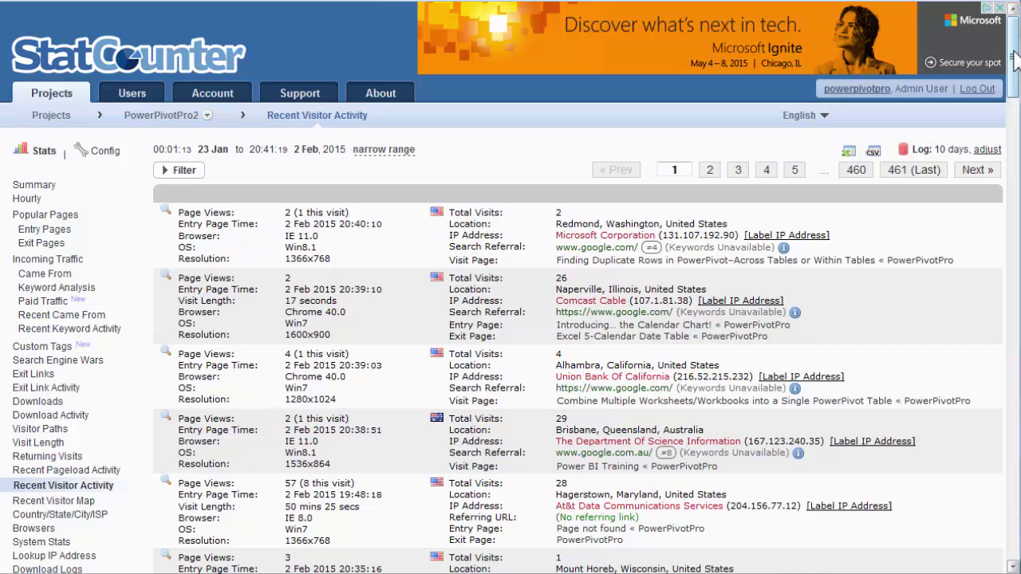
mouse_move(1014, 60)
left_mouse_down()
mouse_move(1011, 180)
mouse_move(1013, 47)
left_mouse_up()
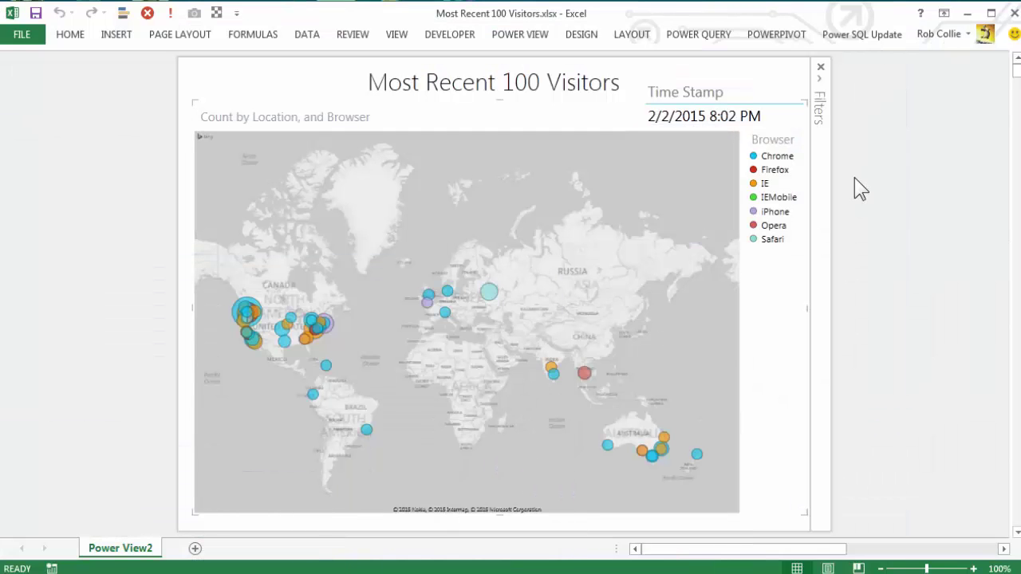
Switch to the Most Recent 100 Visitors workbook in Excel and open its RecentVisitors query in the Query Editor
left_click(705, 36)
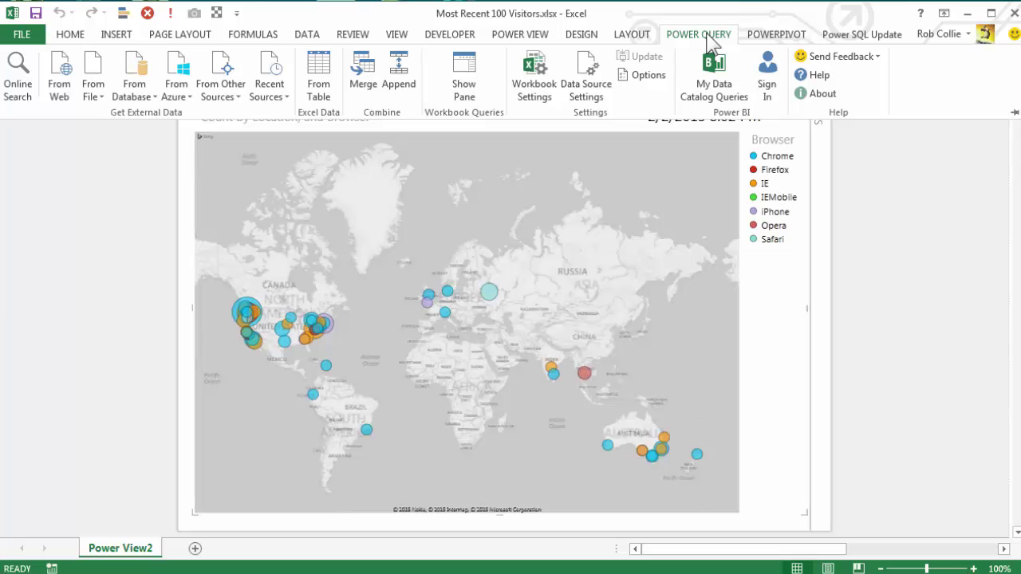
left_click(496, 106)
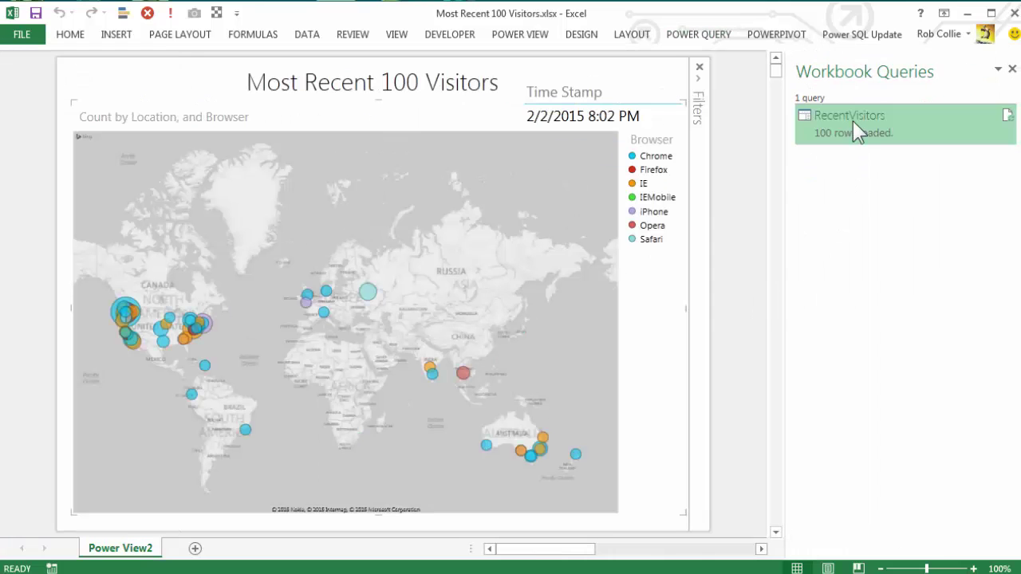
right_click(858, 134)
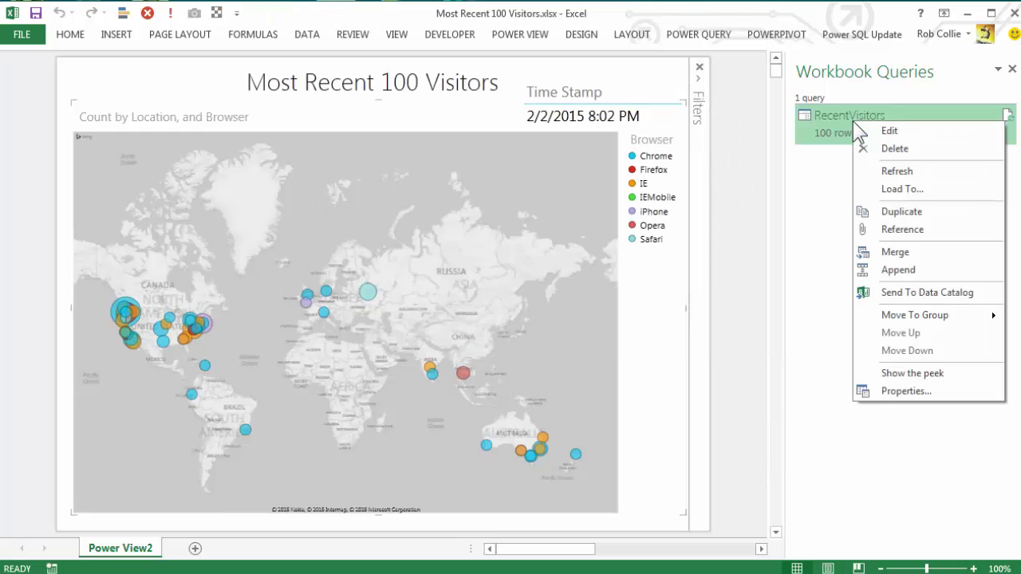
left_click(893, 134)
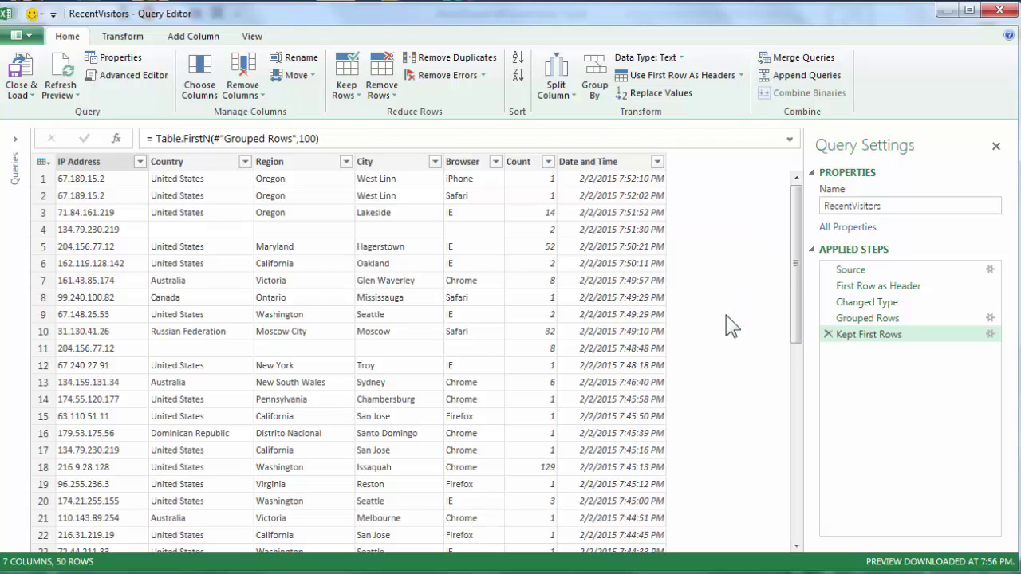
Inspect the full formula of the Source step in the RecentVisitors query, and collapse the formula again
left_click(866, 272)
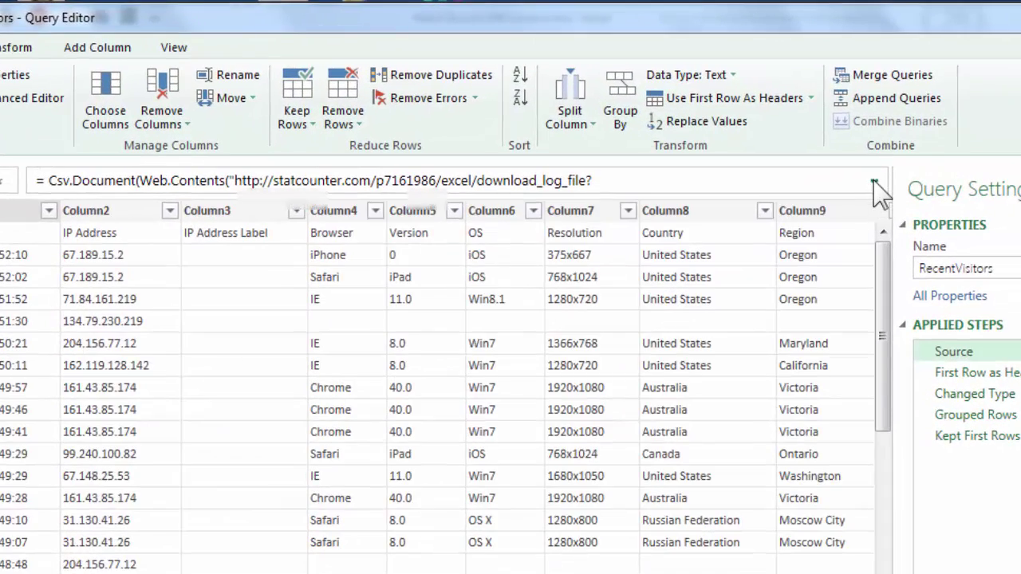
left_click(874, 183)
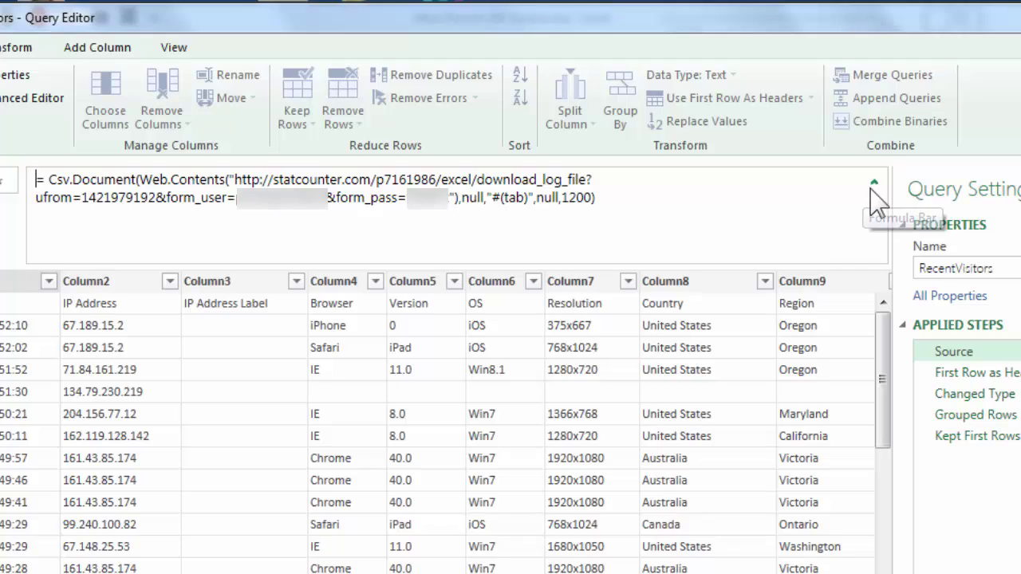
left_click(876, 186)
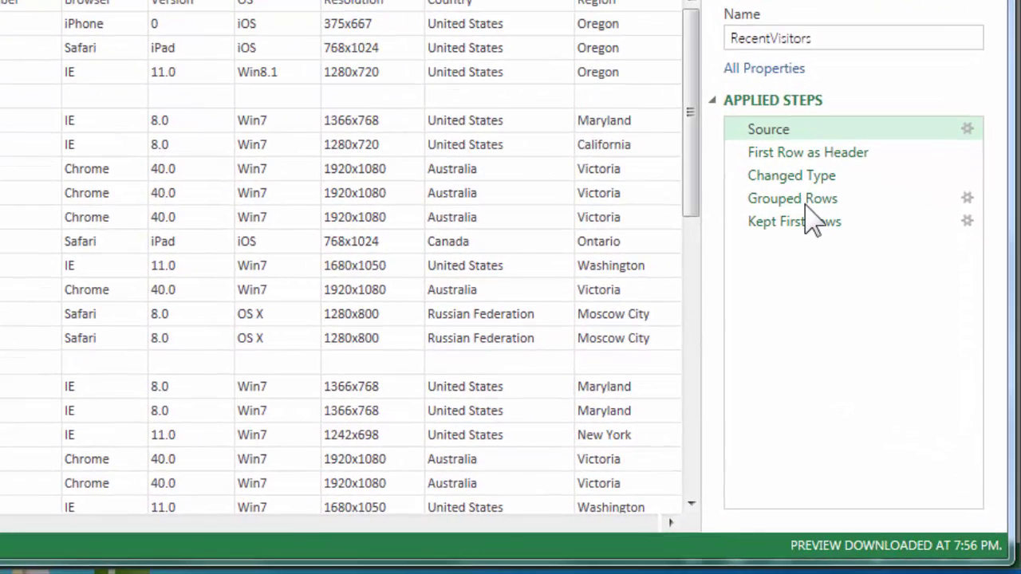
Review the Grouped Rows and Kept First Rows steps of the query, and close the Query Editor
mouse_move(872, 317)
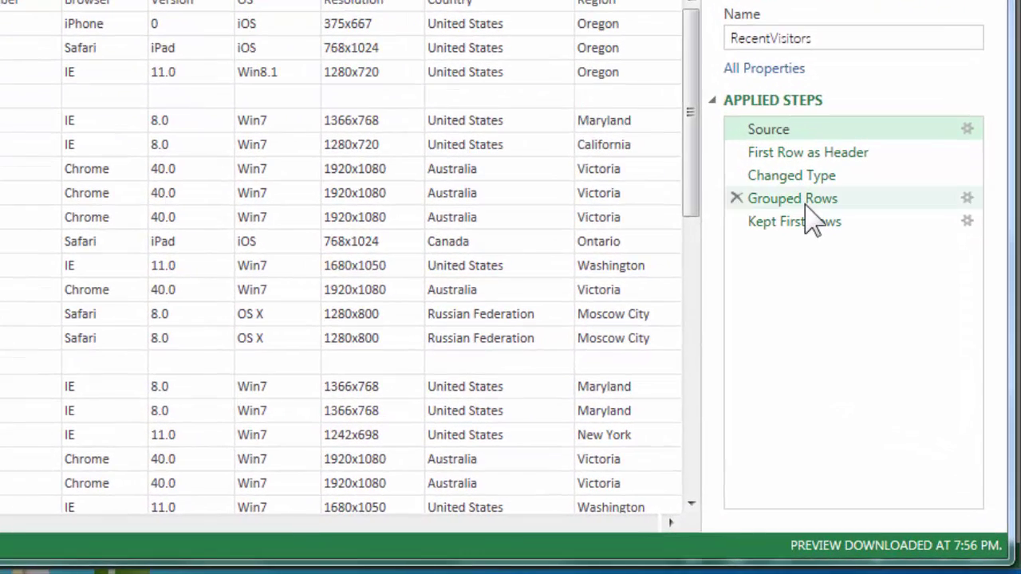
left_click(797, 199)
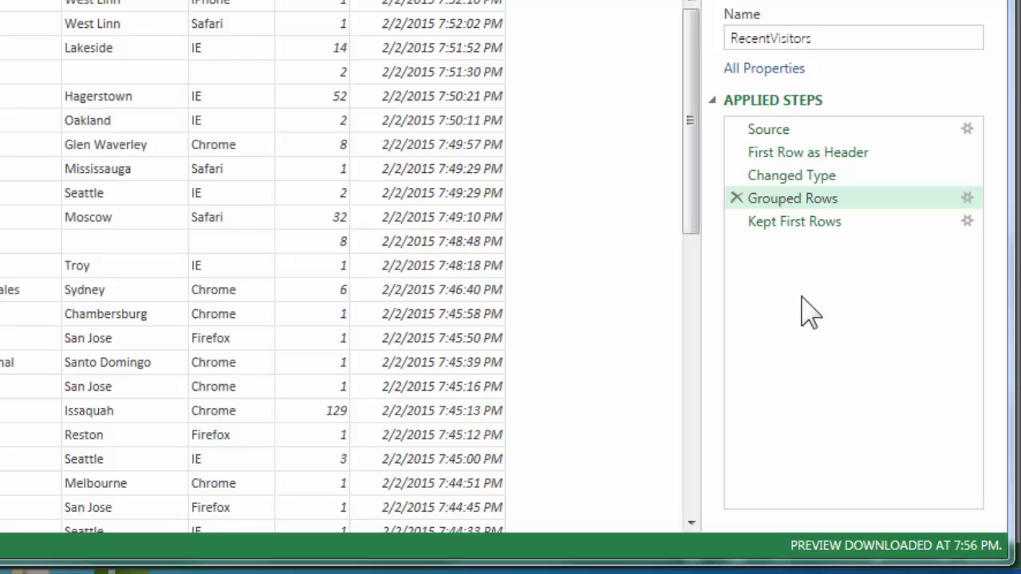
left_click(809, 224)
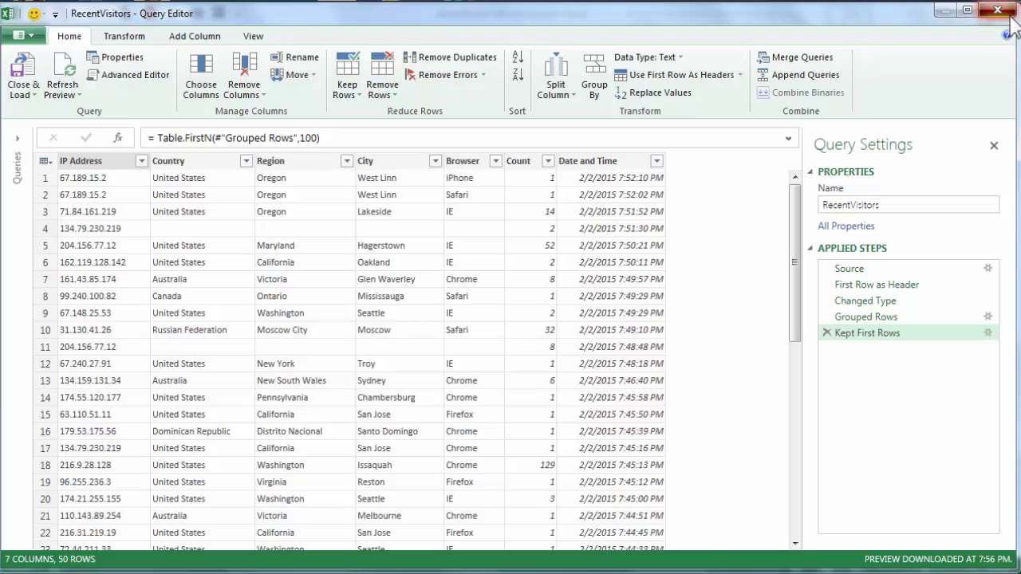
left_click(1006, 12)
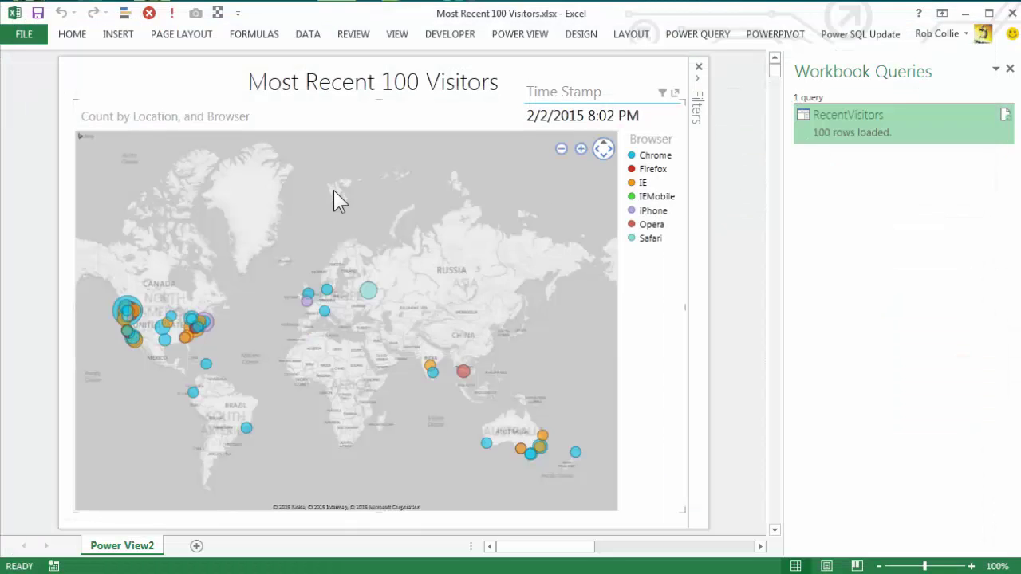
Open the PowerPivot data model and examine the Location and Location Precision calculated columns and the remaining columns of RecentVisitors
left_click(772, 34)
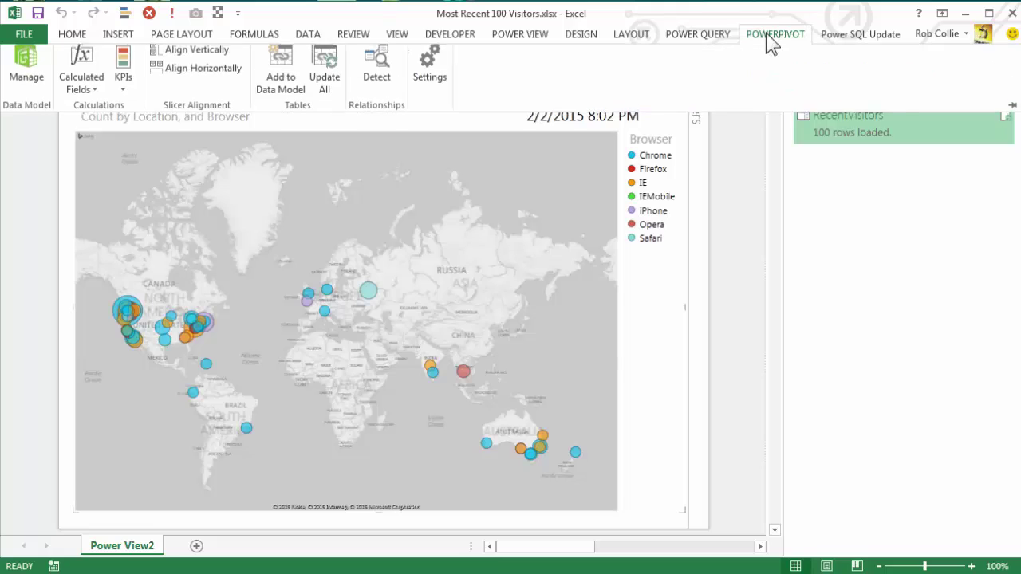
left_click(36, 80)
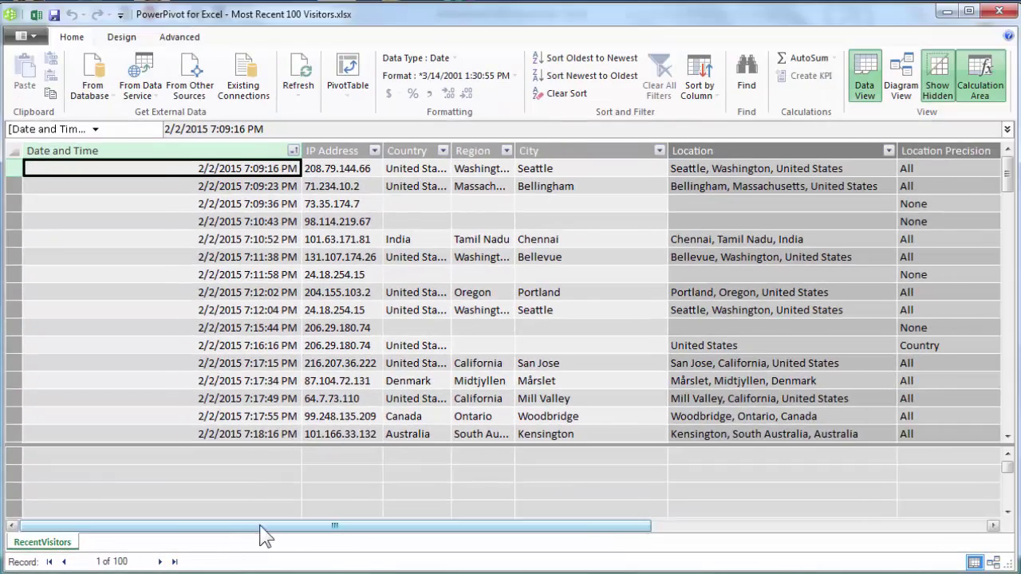
left_click_drag(262, 528, 388, 542)
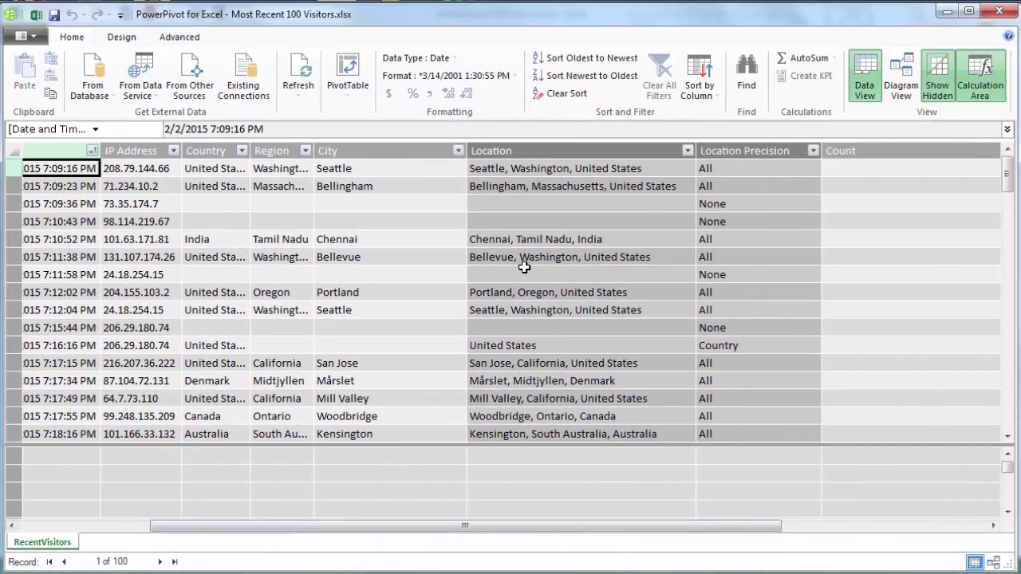
left_click(559, 238)
left_click(737, 222)
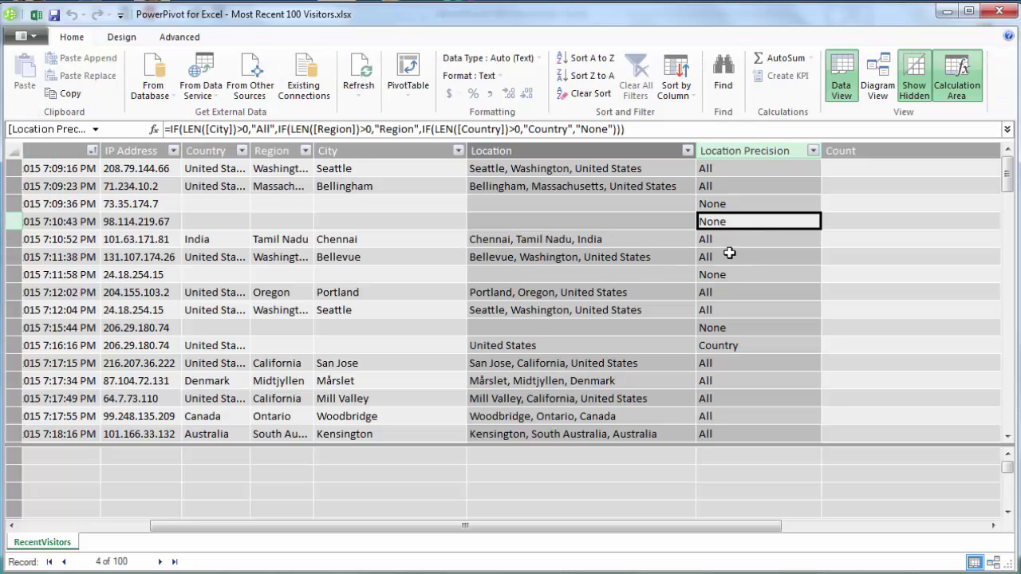
left_click(716, 262)
left_click(571, 311)
left_click(771, 309)
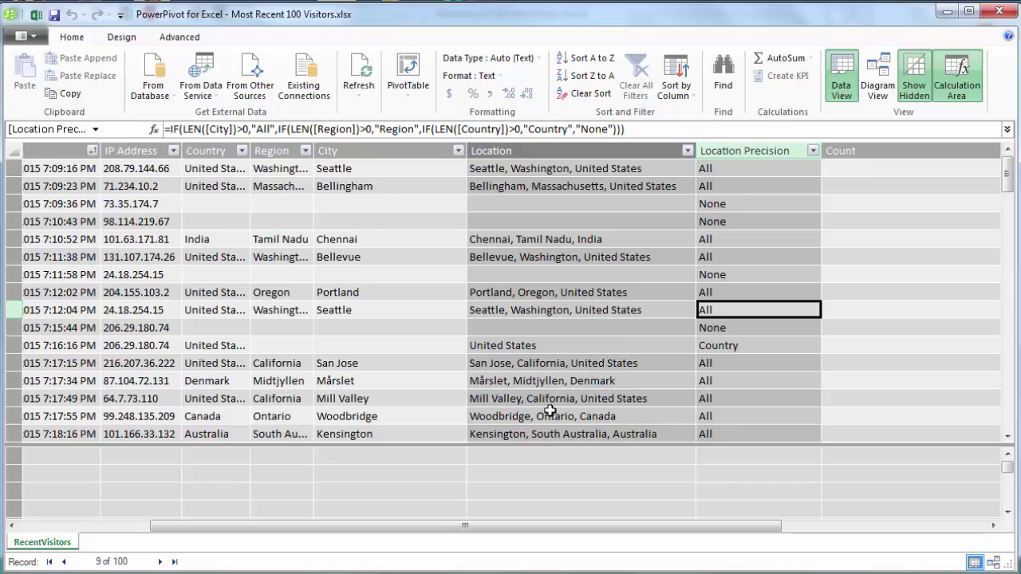
left_click_drag(529, 530, 745, 550)
left_click(854, 274)
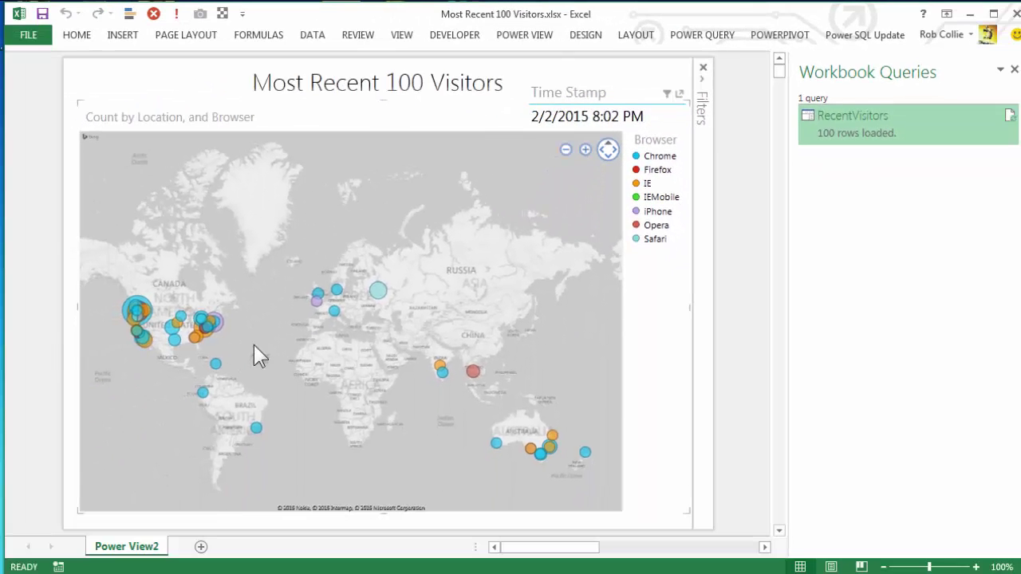
Examine the visitor map in the Power View report by panning and zooming in on the United States
left_click_drag(253, 344, 421, 342)
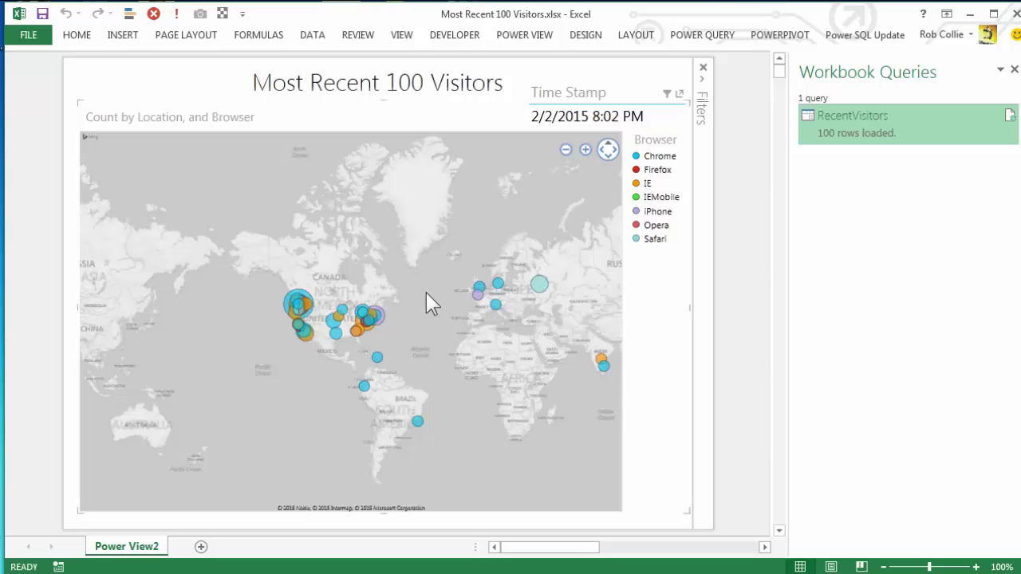
left_click(585, 149)
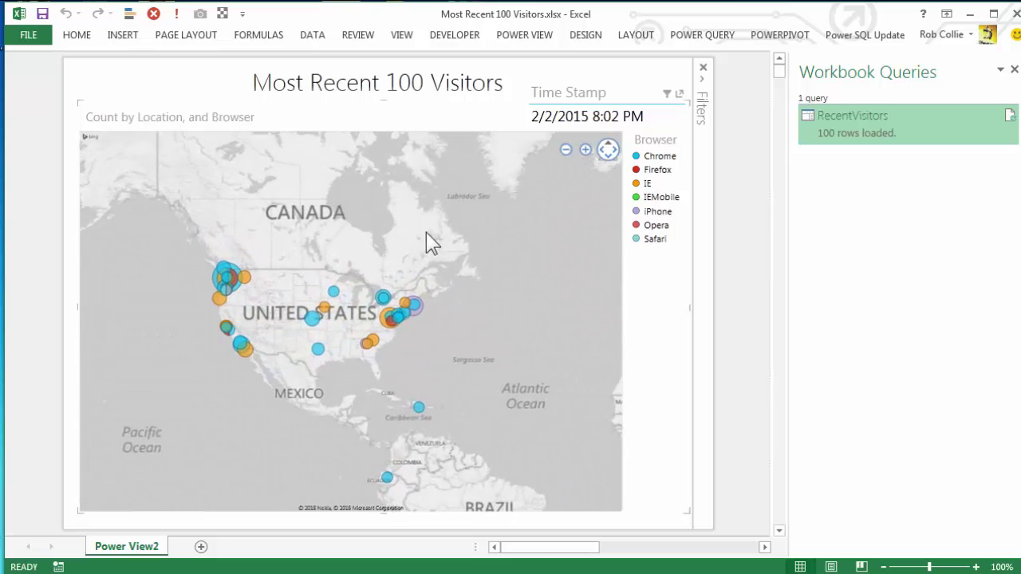
left_click(585, 150)
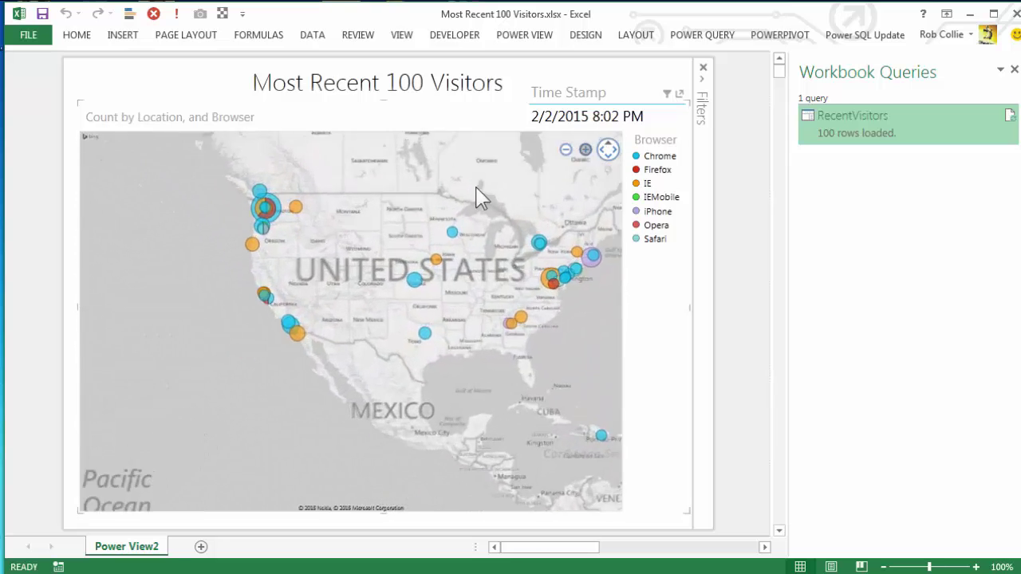
left_click_drag(474, 196, 410, 287)
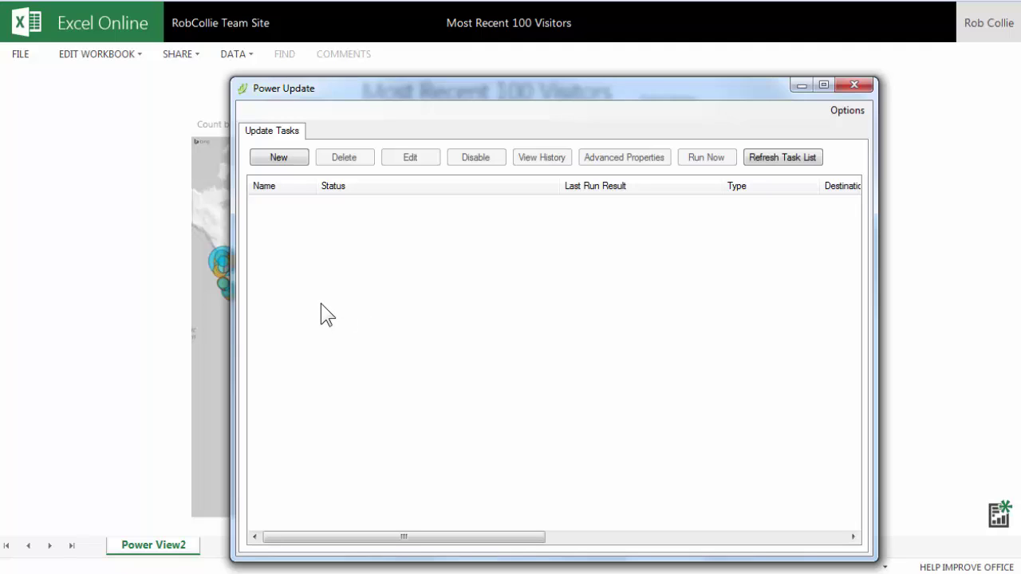
Switch to Power Update and create a new update task named "Most Recent 100 Visitors"
left_click_drag(394, 93, 391, 65)
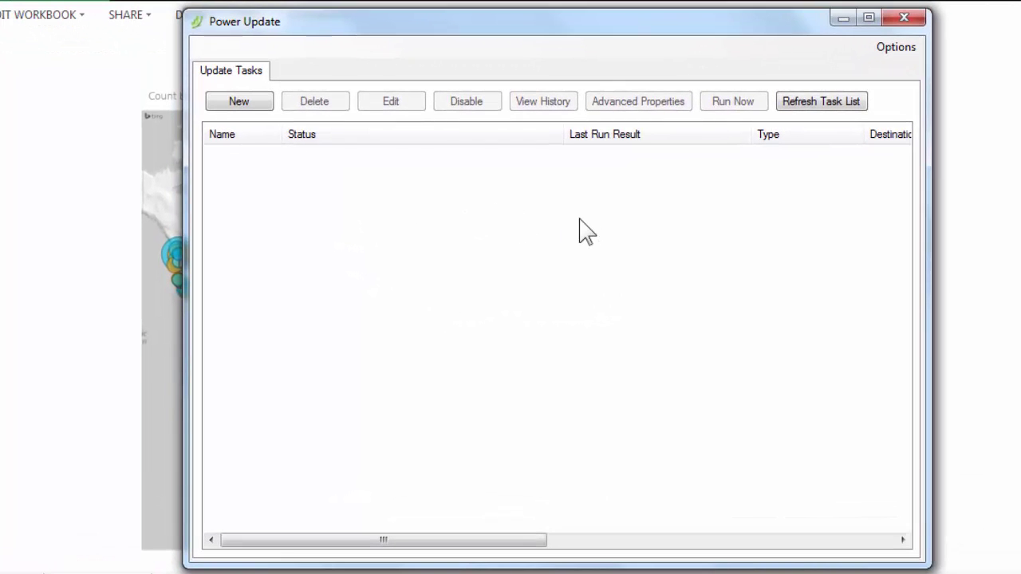
left_click(254, 112)
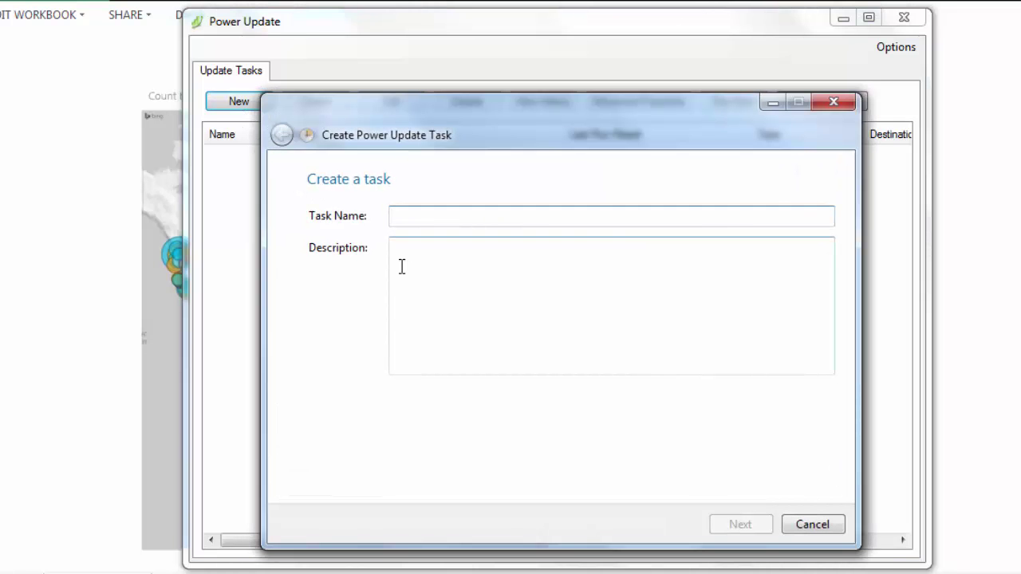
type("Most Recent 100 Visitors")
left_click(732, 526)
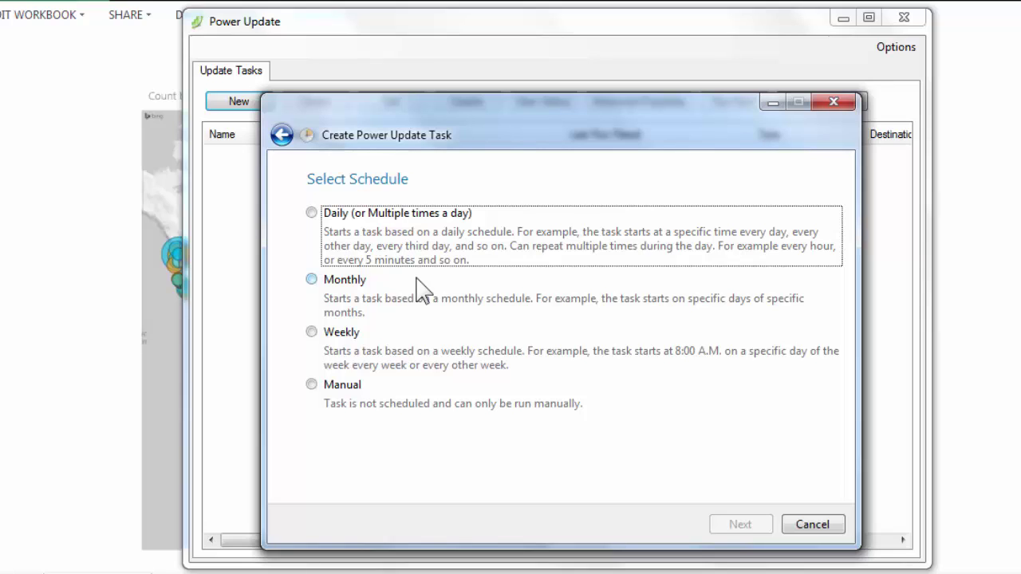
Give the task a daily schedule with the start time's minutes set to 15
left_click(311, 216)
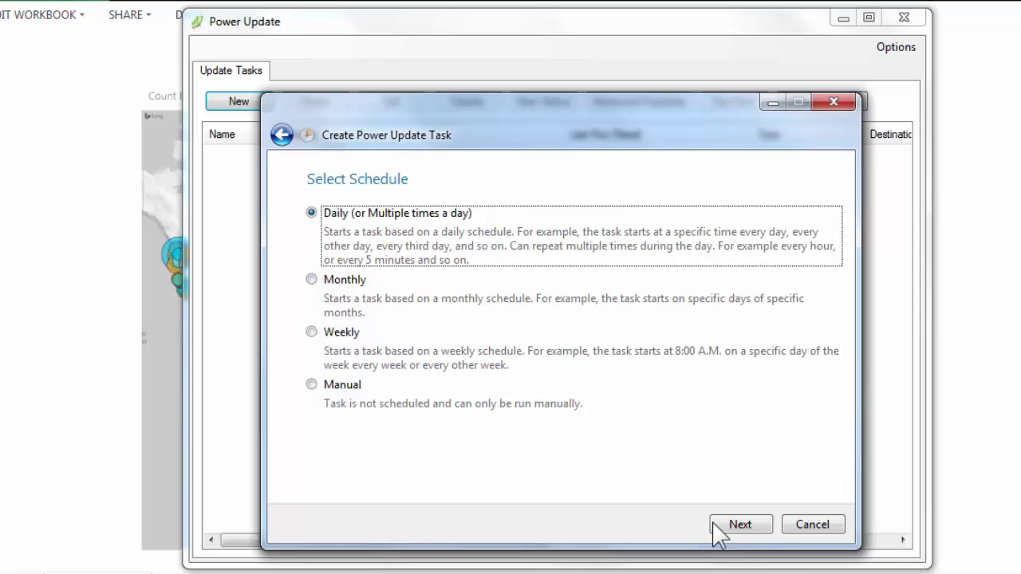
left_click(739, 526)
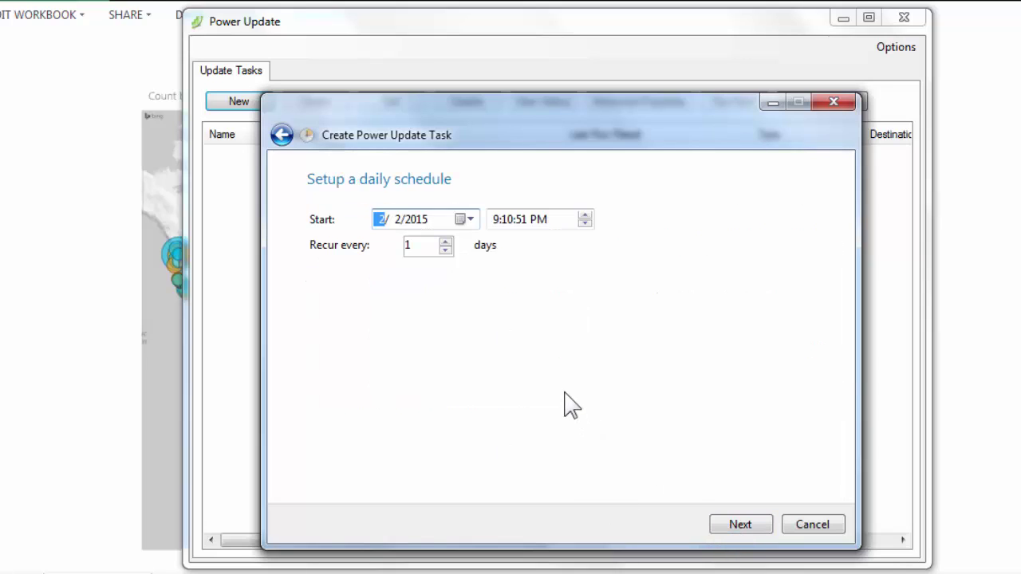
left_click(510, 220)
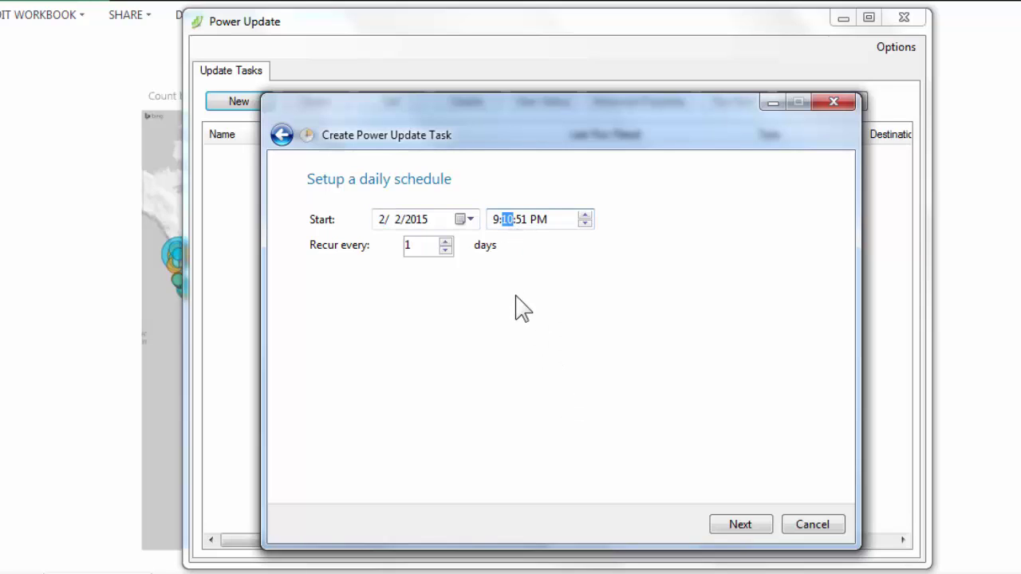
type("15")
left_click(733, 525)
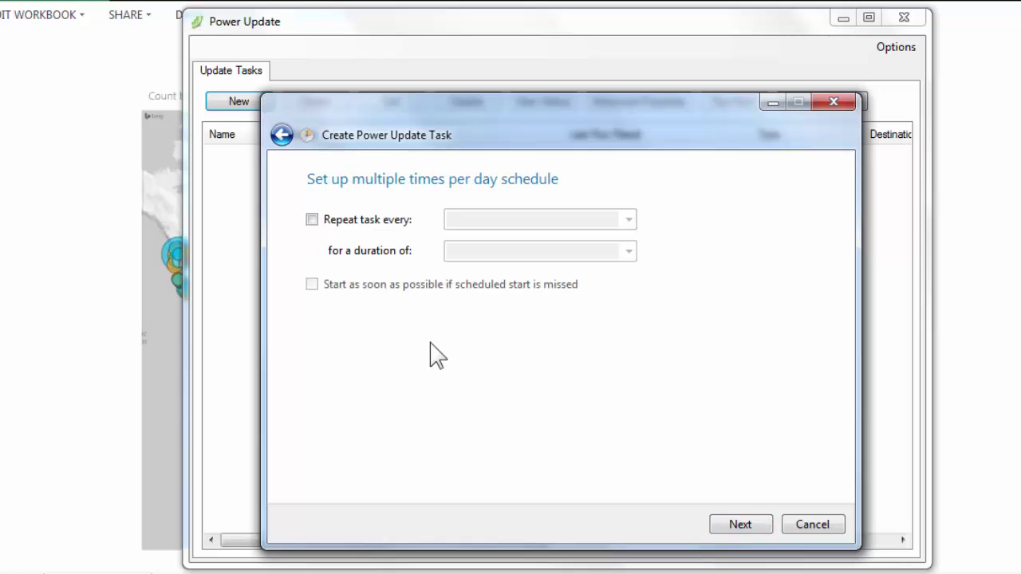
Set the task to repeat every 30 minutes for an indefinite duration
left_click(311, 219)
left_click(629, 221)
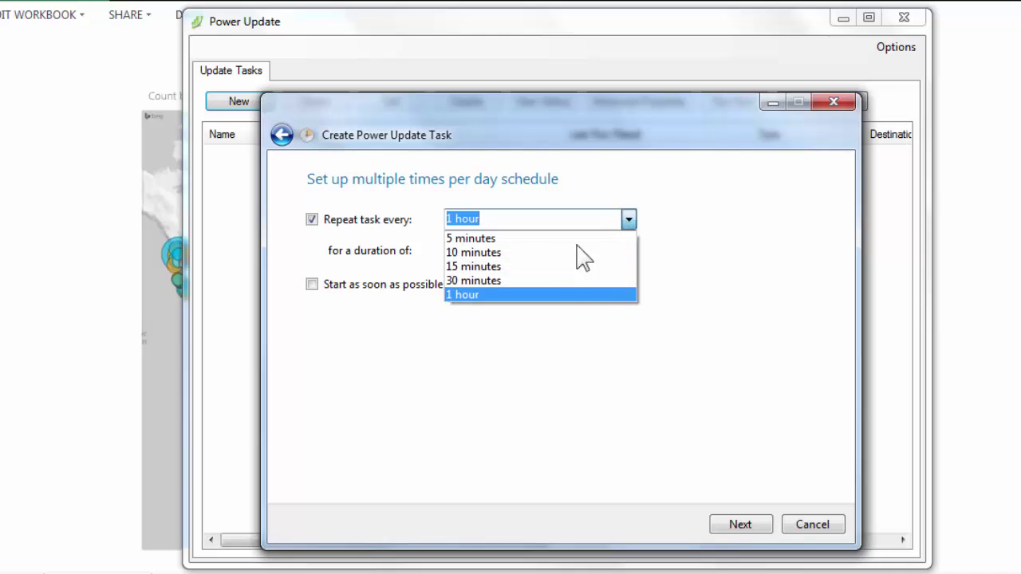
left_click(522, 280)
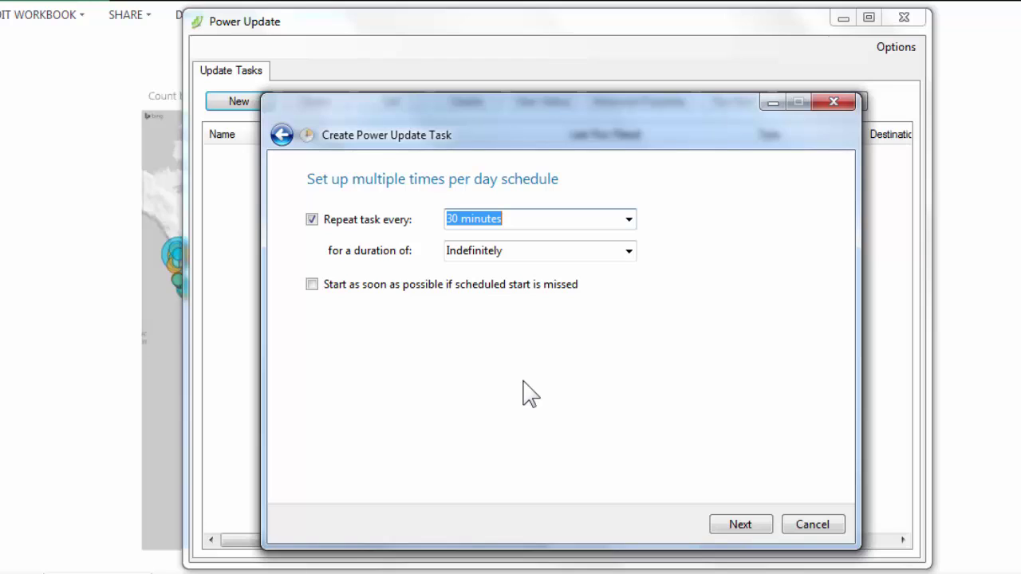
left_click(740, 525)
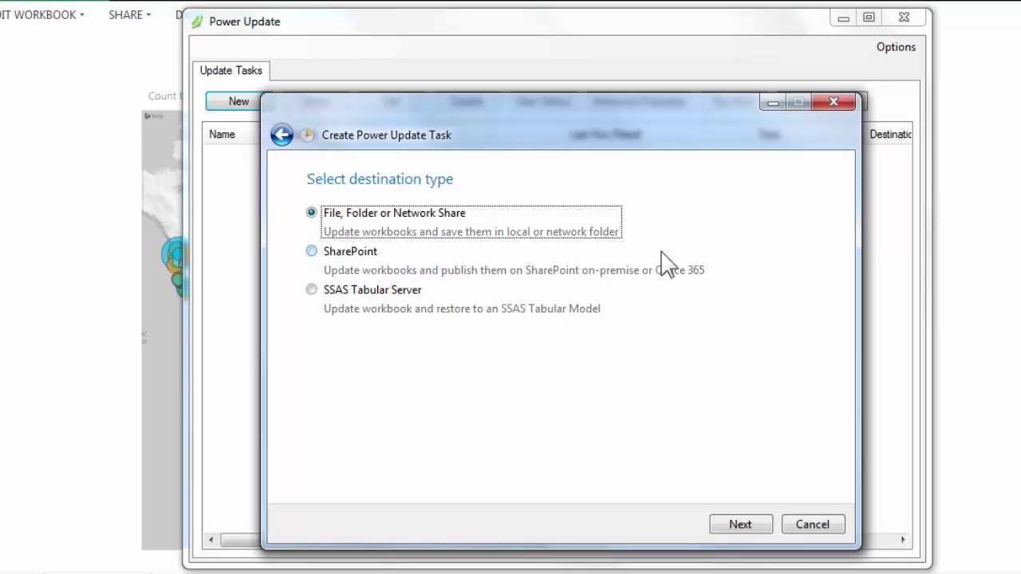
Set the task's destination type to SharePoint, for publishing updated workbooks on SharePoint on-premise or Office 365
left_click(344, 252)
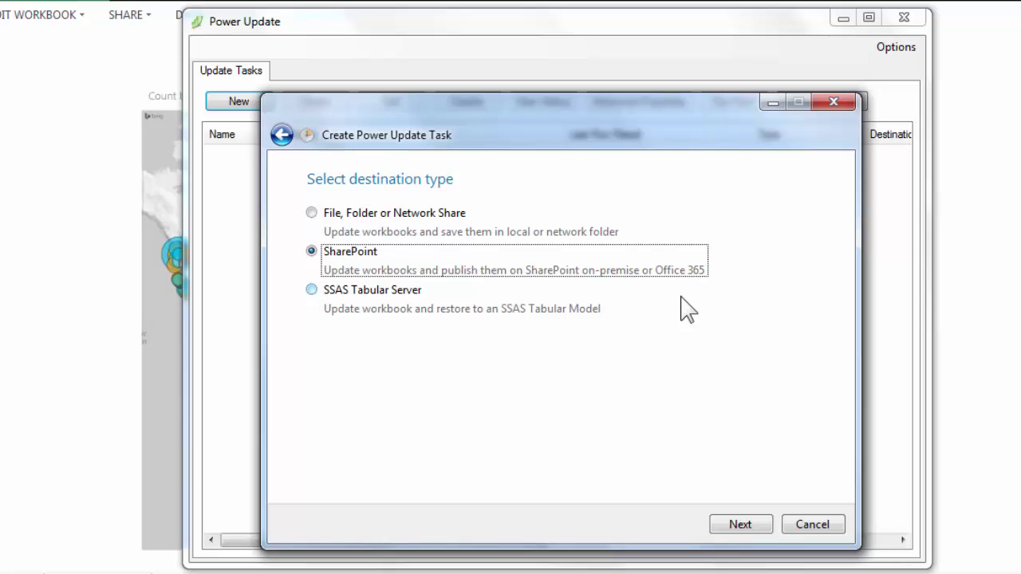
left_click(334, 296)
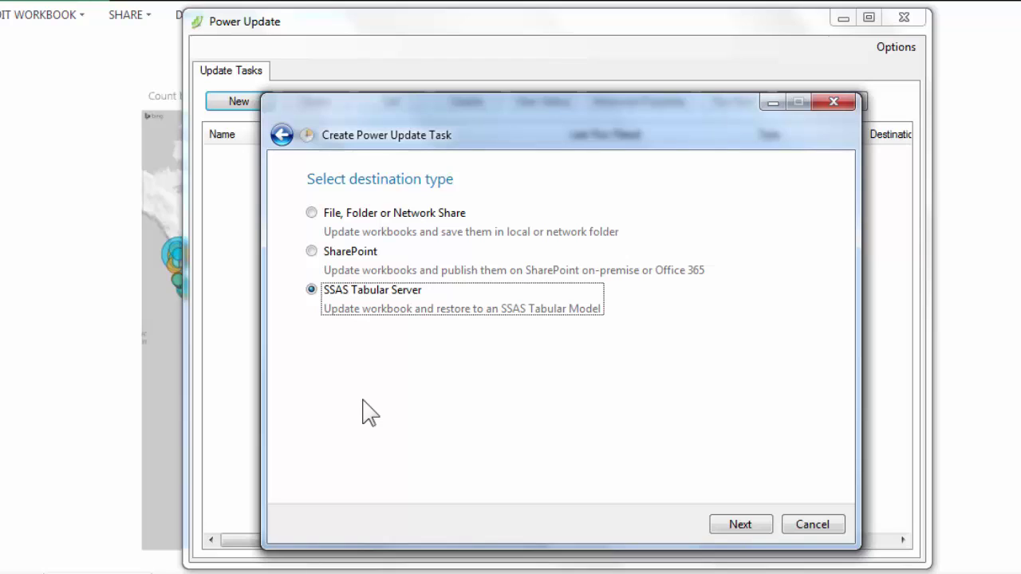
left_click(344, 253)
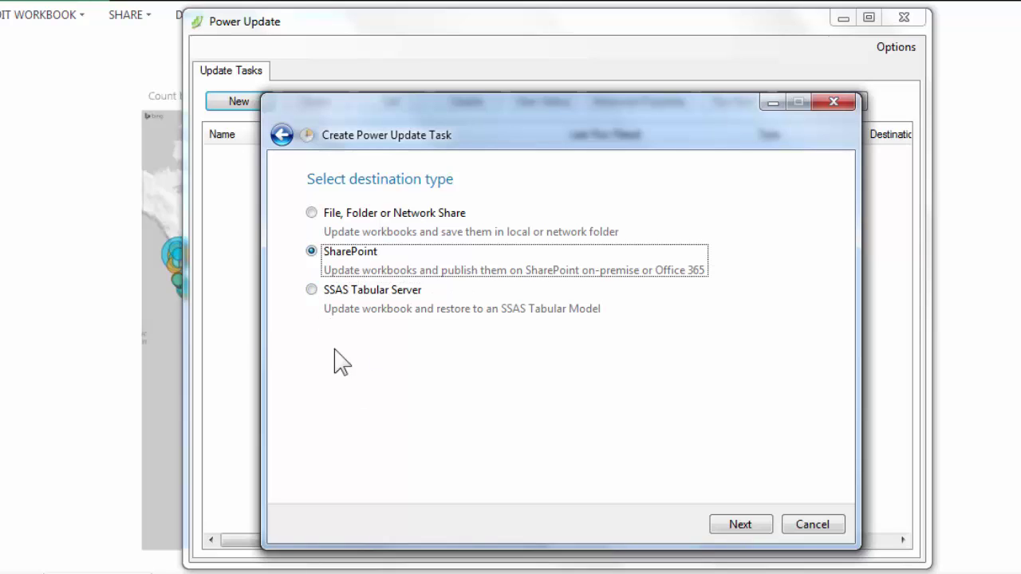
left_click(740, 526)
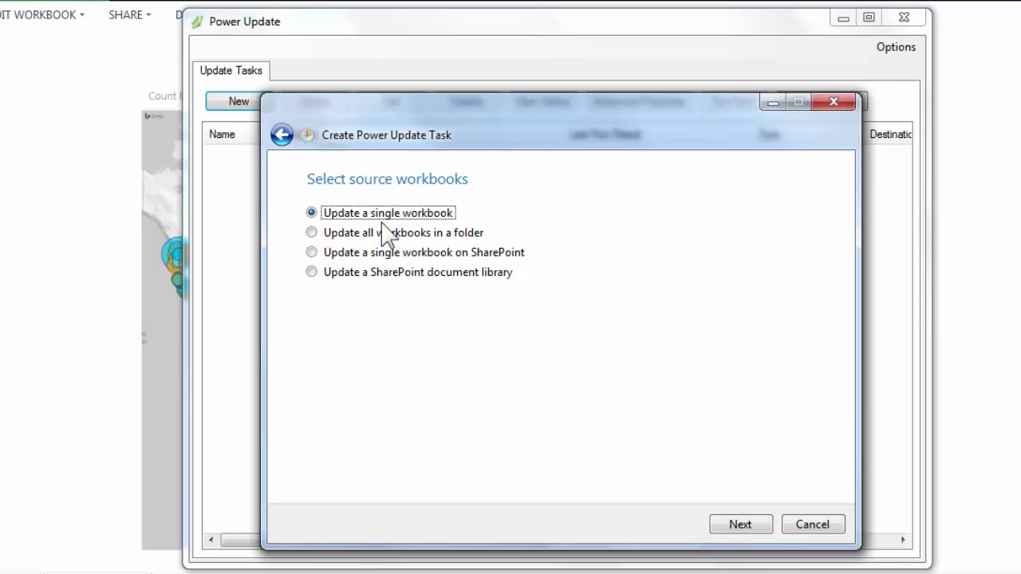
Choose to update a single workbook and select Most Recent 100 Visitors.xlsx from the blogstats folder inside Dropbox's blog folder
left_click(738, 526)
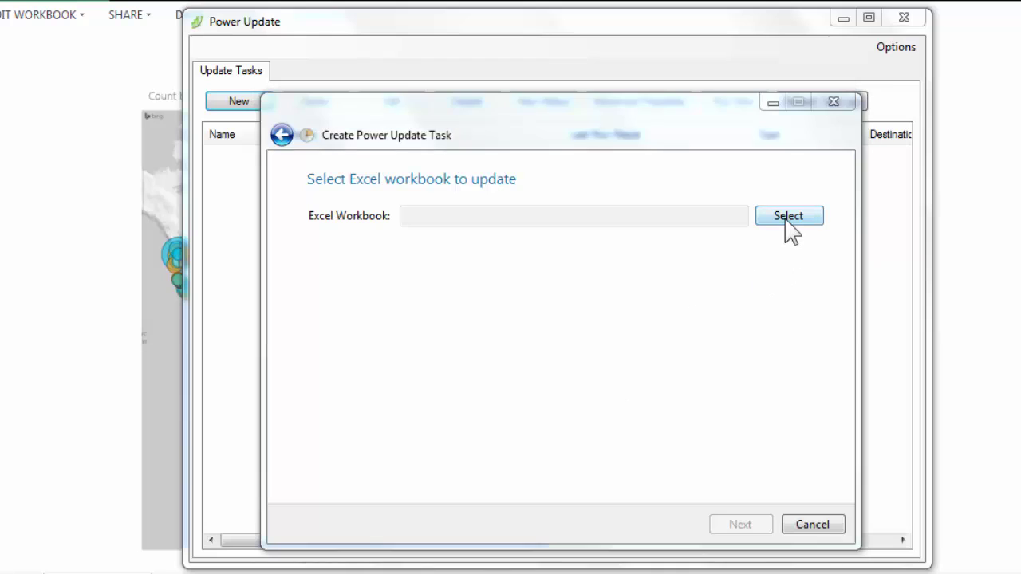
left_click(788, 217)
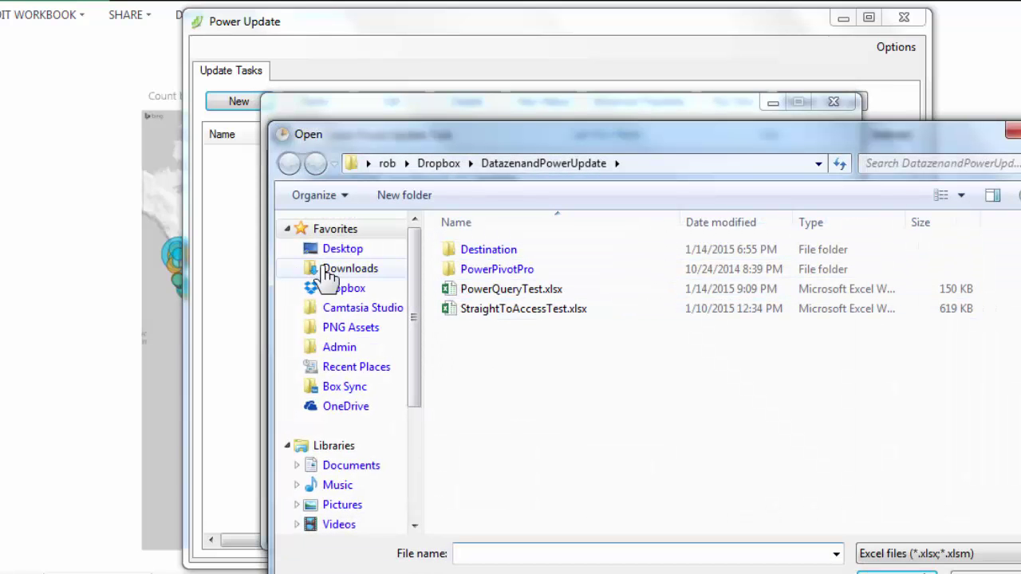
left_click(343, 288)
double_click(490, 250)
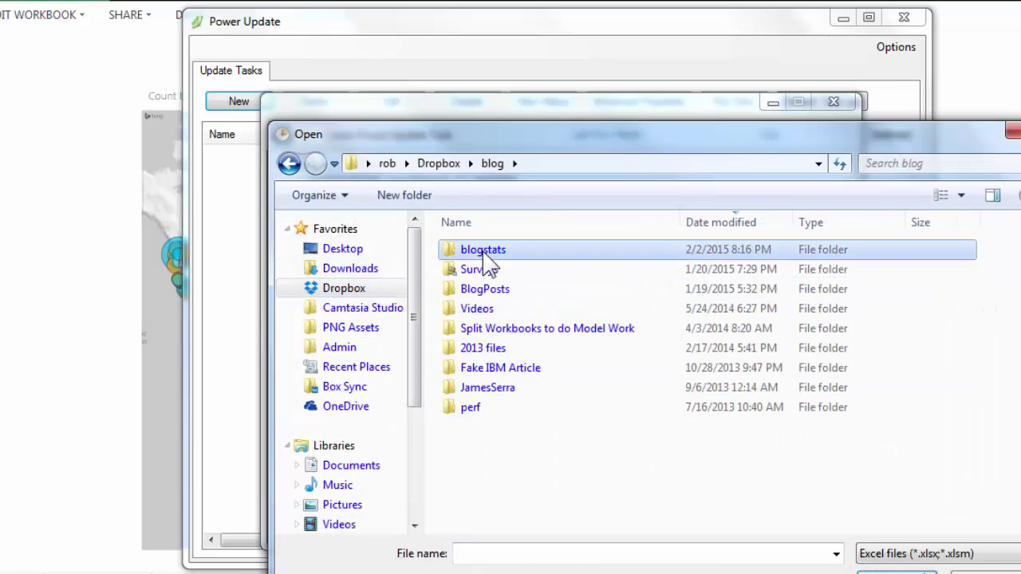
double_click(483, 251)
left_click(560, 255)
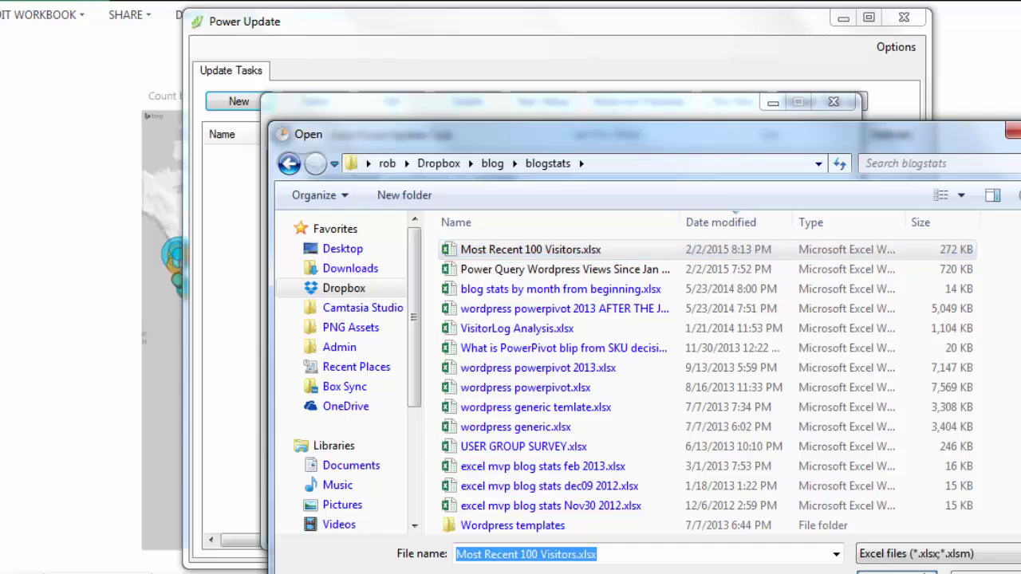
key("Return")
left_click(740, 525)
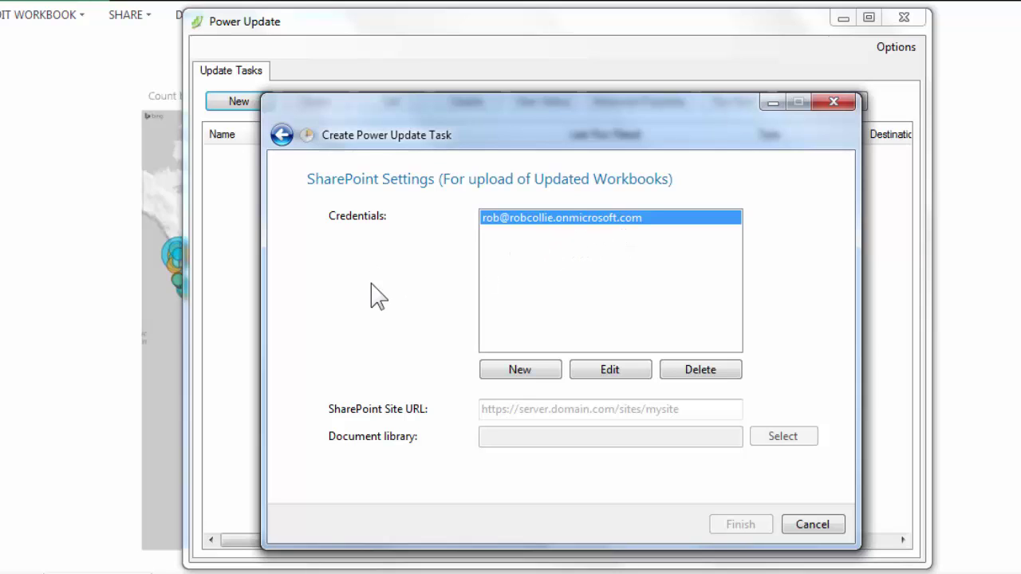
Paste the published workbook's address as the SharePoint site URL and trim it to the root sharepoint.com address
left_click(528, 411)
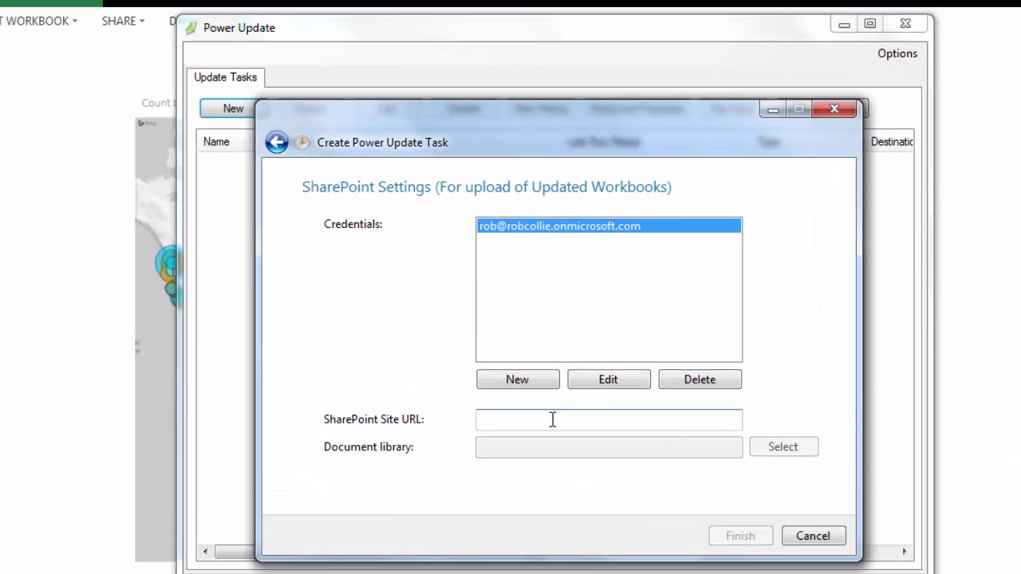
left_click(551, 419)
key("ctrl+v")
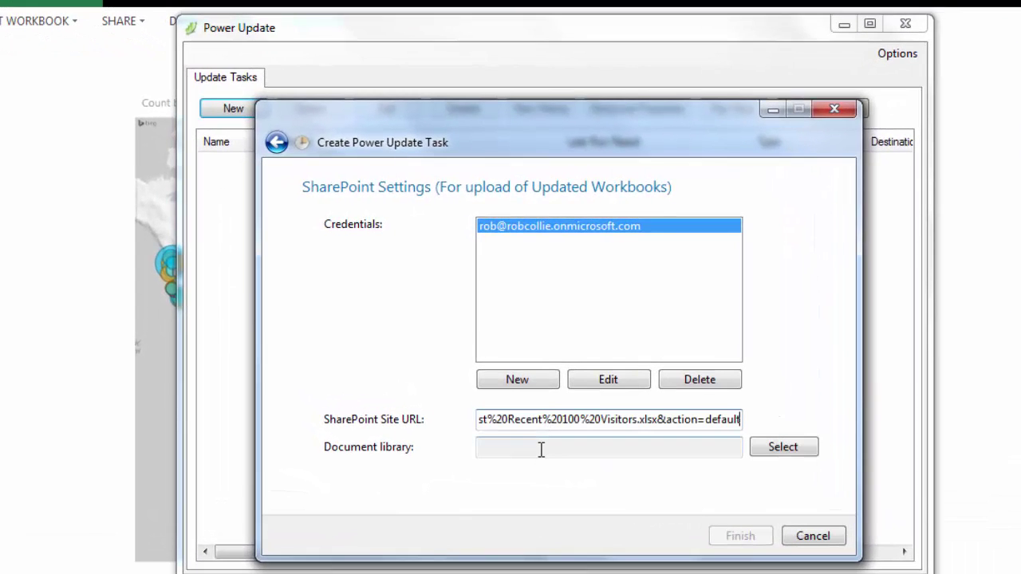
left_click(541, 449)
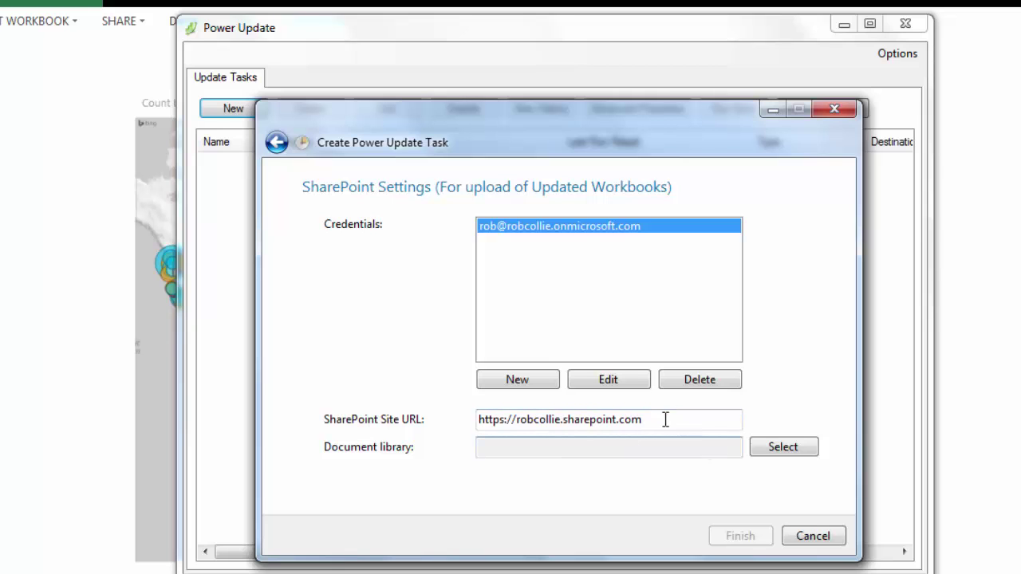
Select Shared Documents as the destination document library, finish creating the task and widen the Power Update window
left_click(781, 450)
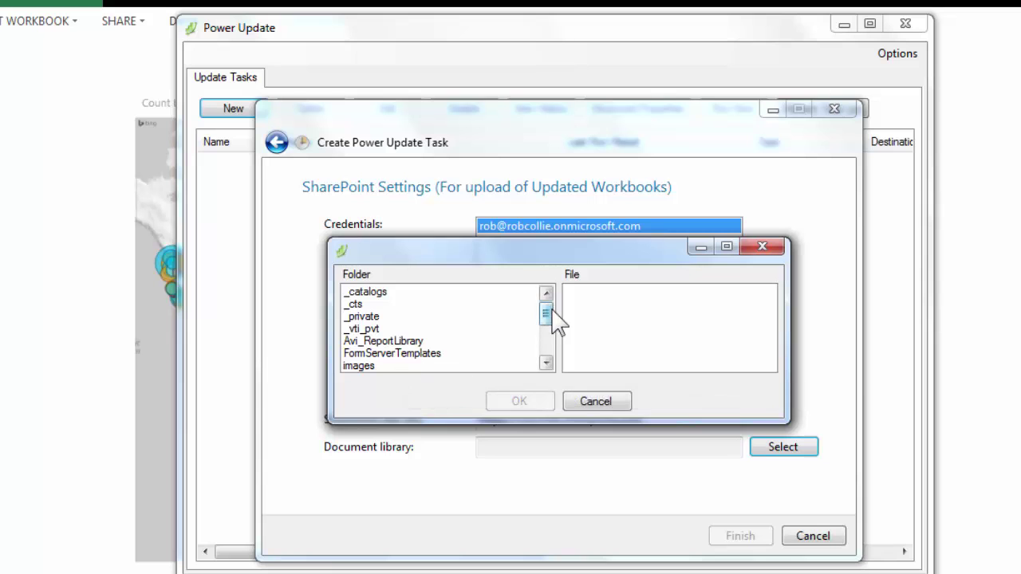
left_click_drag(552, 311, 547, 347)
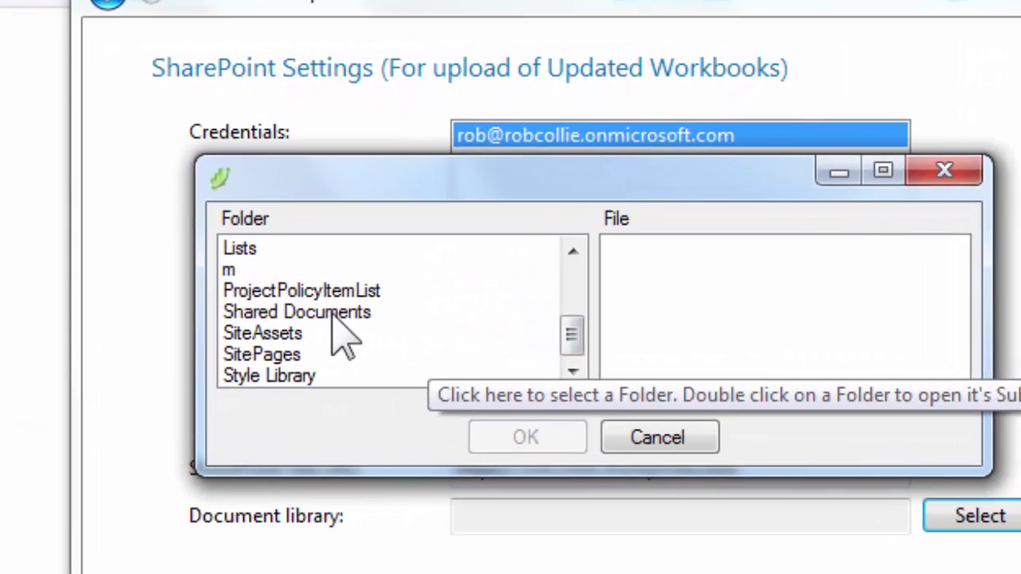
left_click(359, 320)
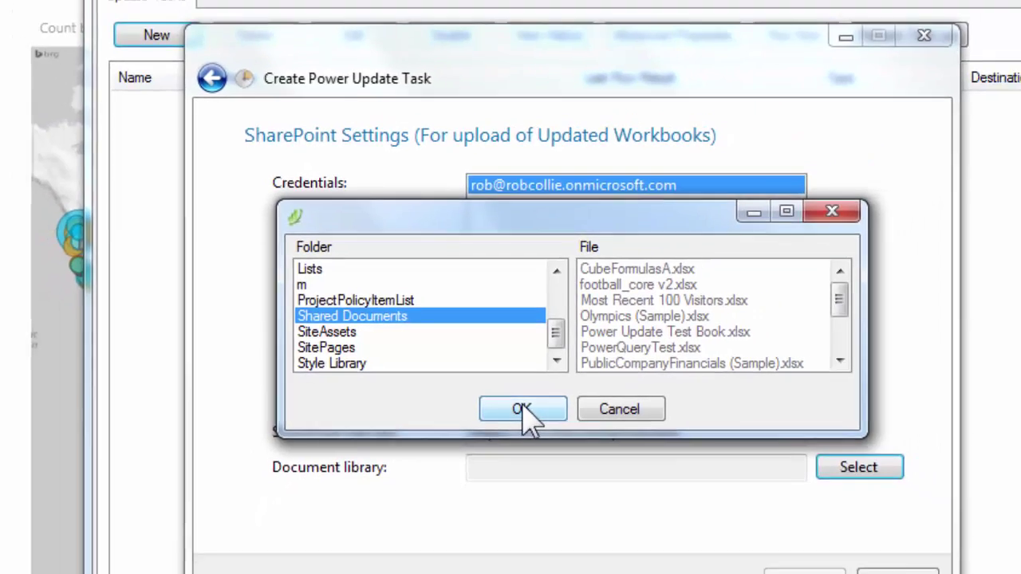
left_click(524, 441)
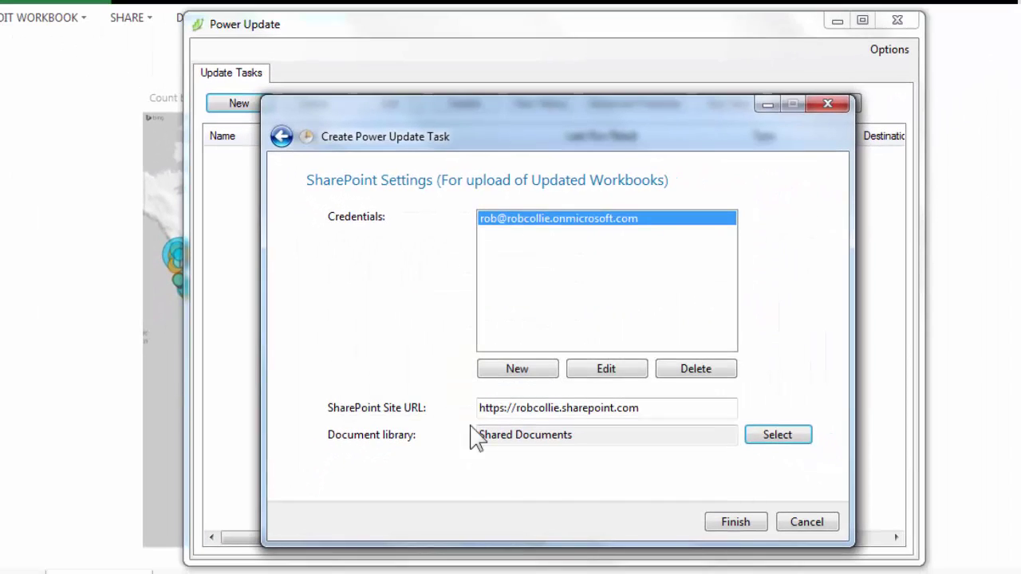
left_click(738, 523)
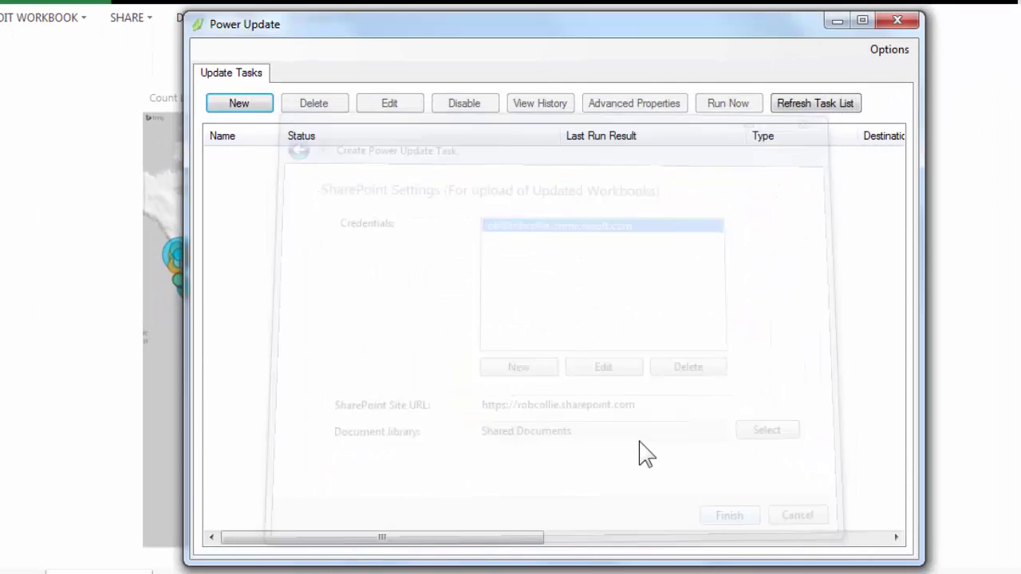
left_click_drag(928, 315, 1020, 299)
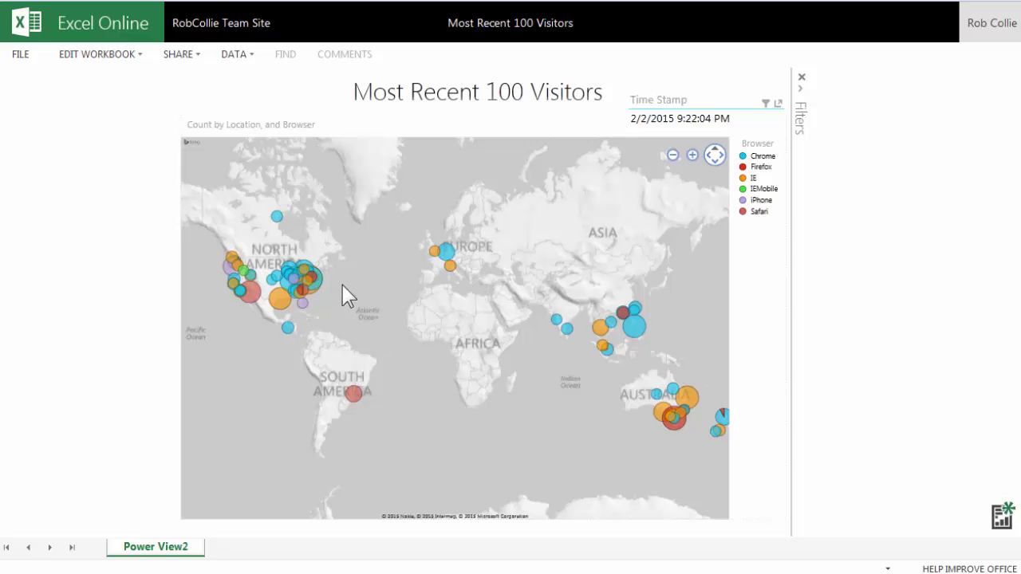
Switch to Excel Online and examine the visitor map before and after the scheduled refresh, panning to North America and zooming in on the United States
left_click_drag(342, 303, 501, 323)
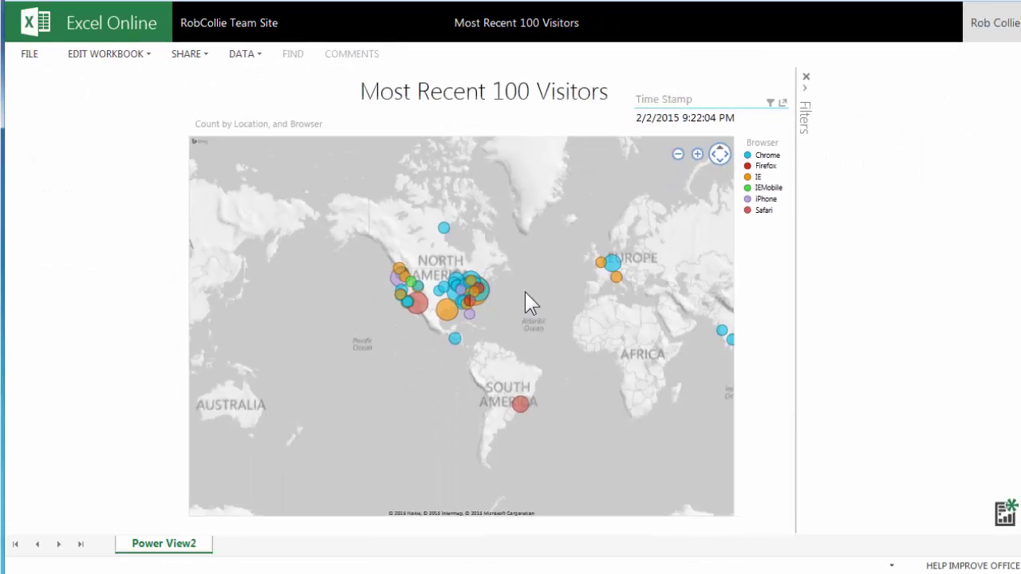
left_click_drag(525, 292, 490, 260)
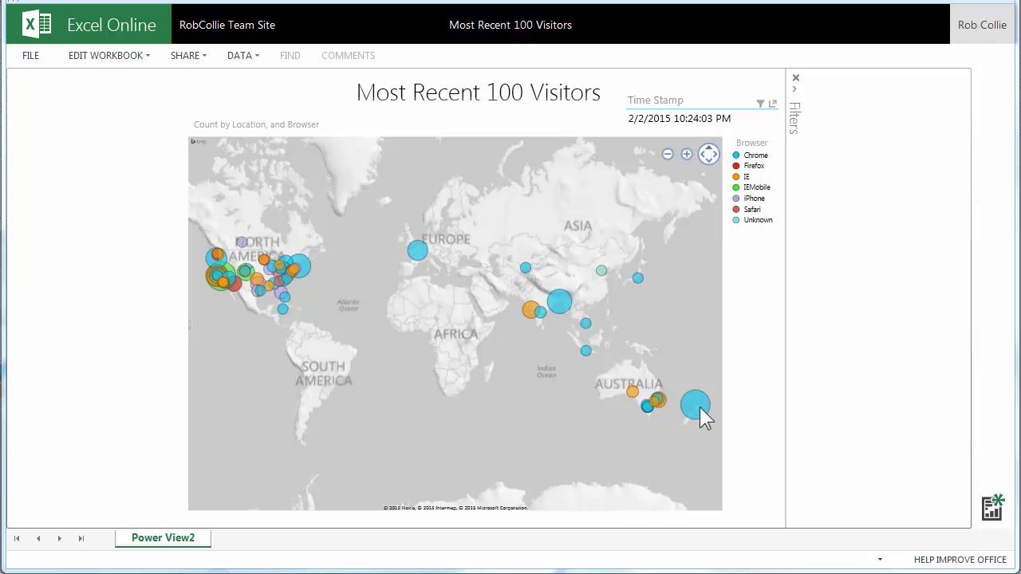
left_click_drag(448, 390, 547, 391)
left_click(687, 154)
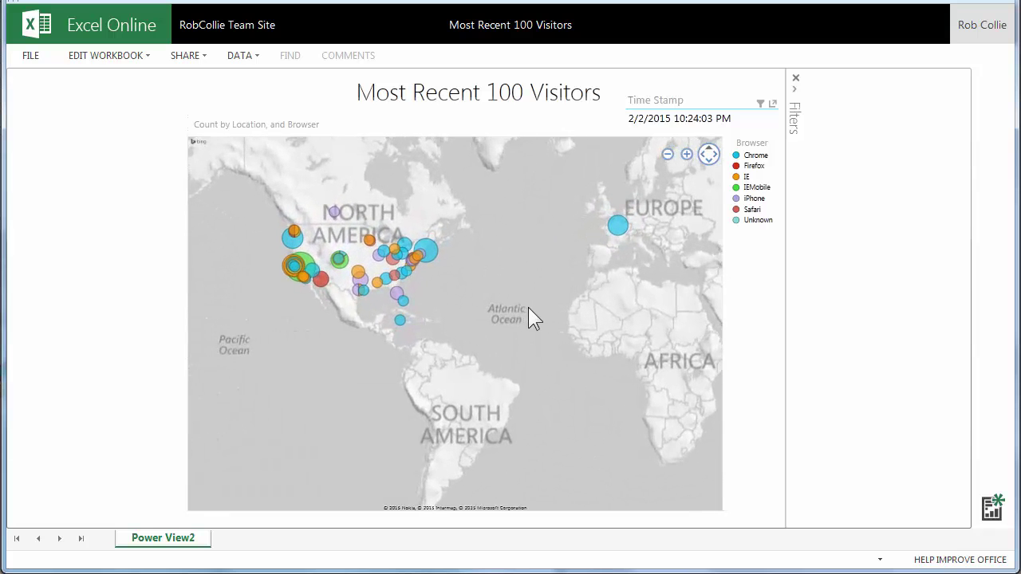
left_click(686, 154)
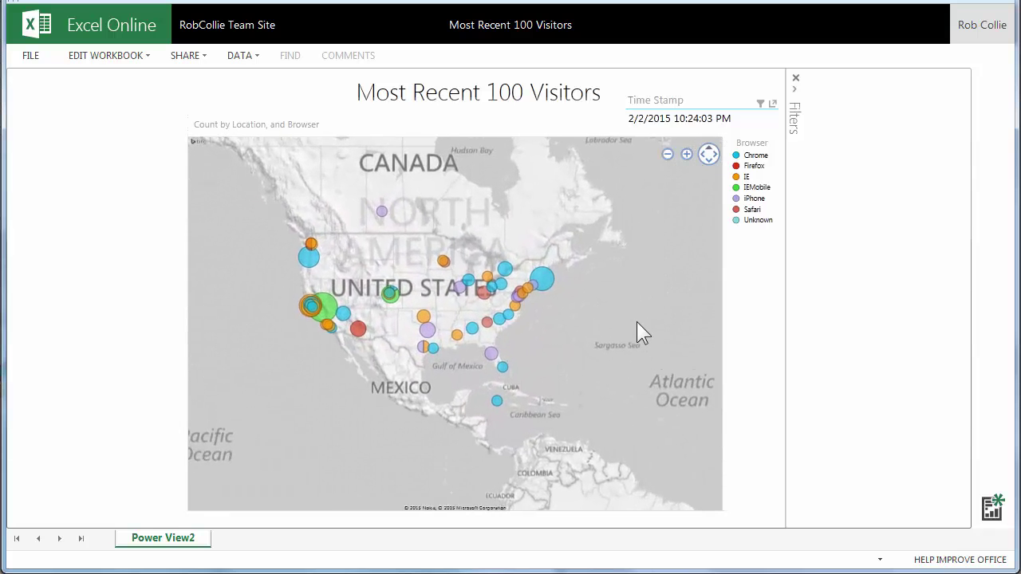